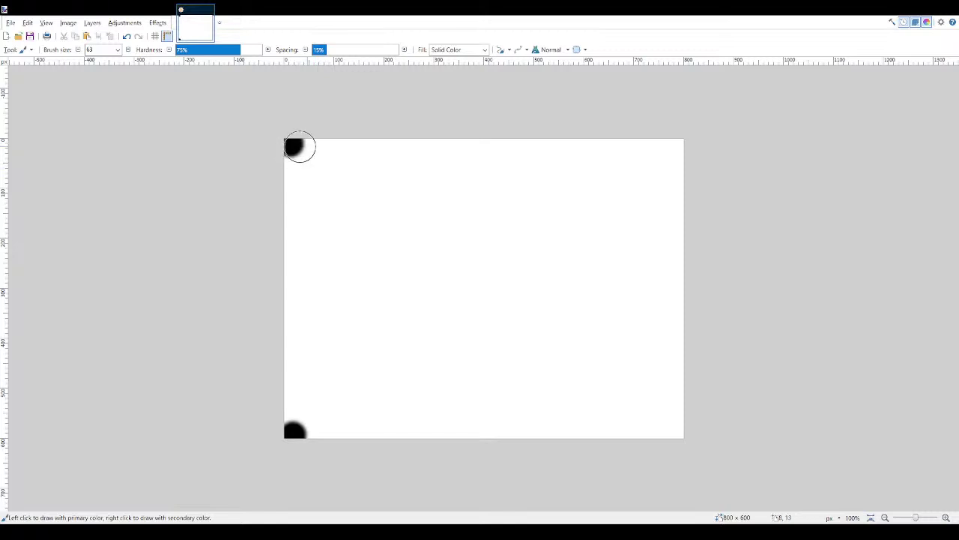
pyautogui.click(673, 147)
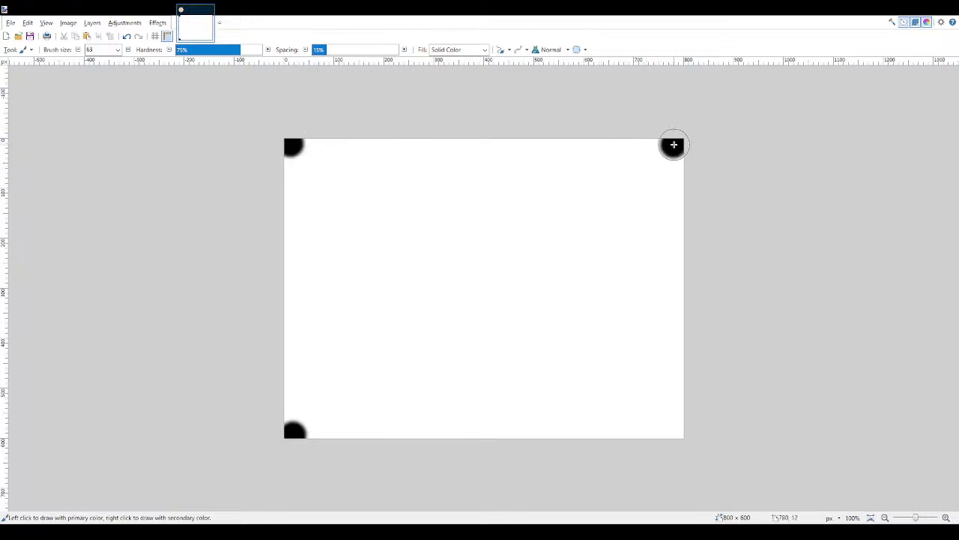
pyautogui.click(673, 441)
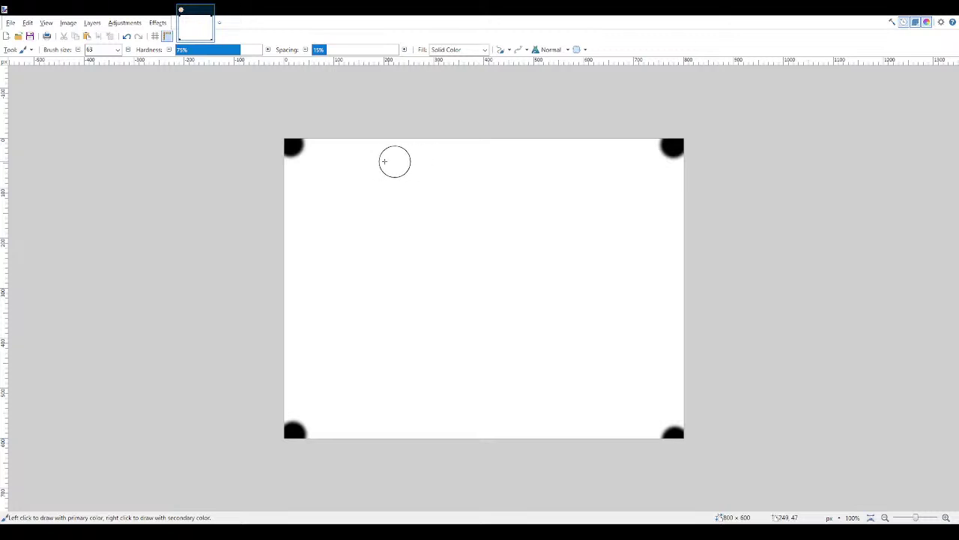
pyautogui.moveTo(278, 150); pyautogui.dragTo(315, 133)
pyautogui.moveTo(577, 152); pyautogui.dragTo(634, 165)
pyautogui.moveTo(658, 447)
pyautogui.mouseDown()
pyautogui.moveTo(699, 454)
pyautogui.moveTo(662, 428)
pyautogui.mouseUp()
pyautogui.moveTo(296, 446)
pyautogui.mouseDown()
pyautogui.moveTo(299, 419)
pyautogui.moveTo(334, 418)
pyautogui.mouseUp()
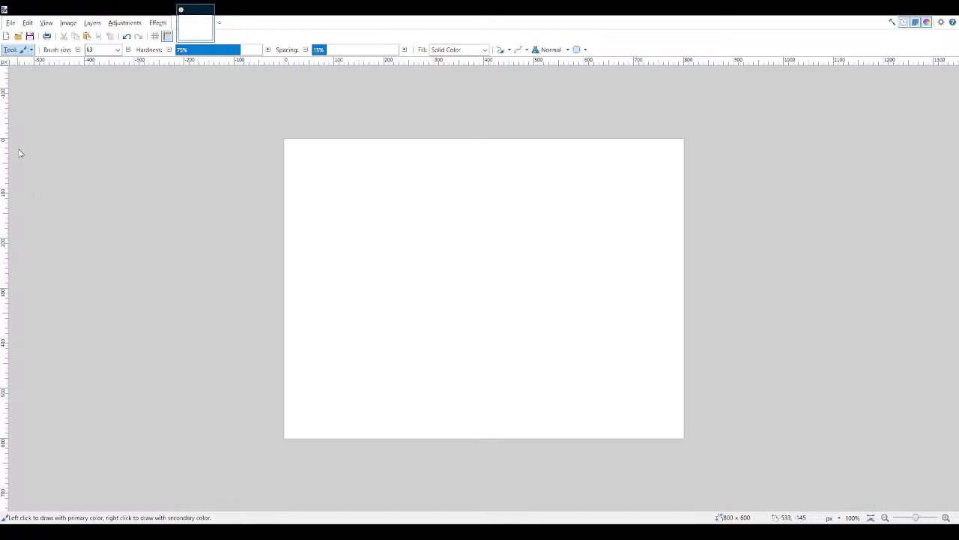
# Step: Fill the entire blank canvas with solid red using the Paint Bucket at 50% tolerance
pyautogui.press('f')
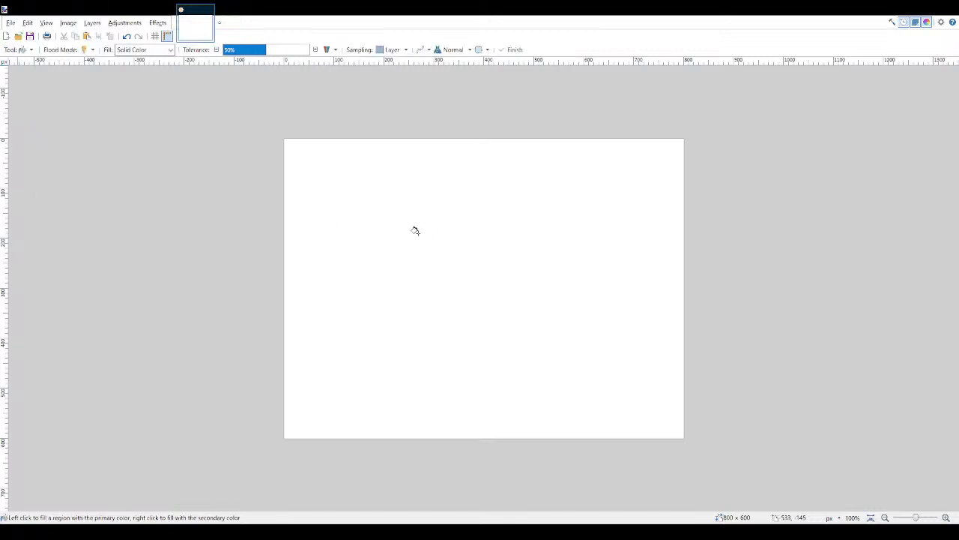
pyautogui.click(419, 234)
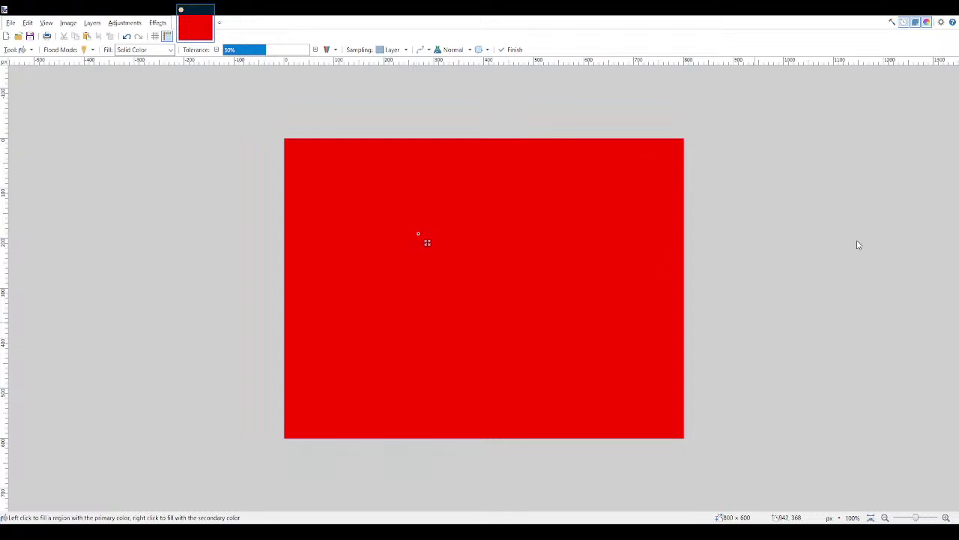
pyautogui.hotkey('ctrl', 'z')
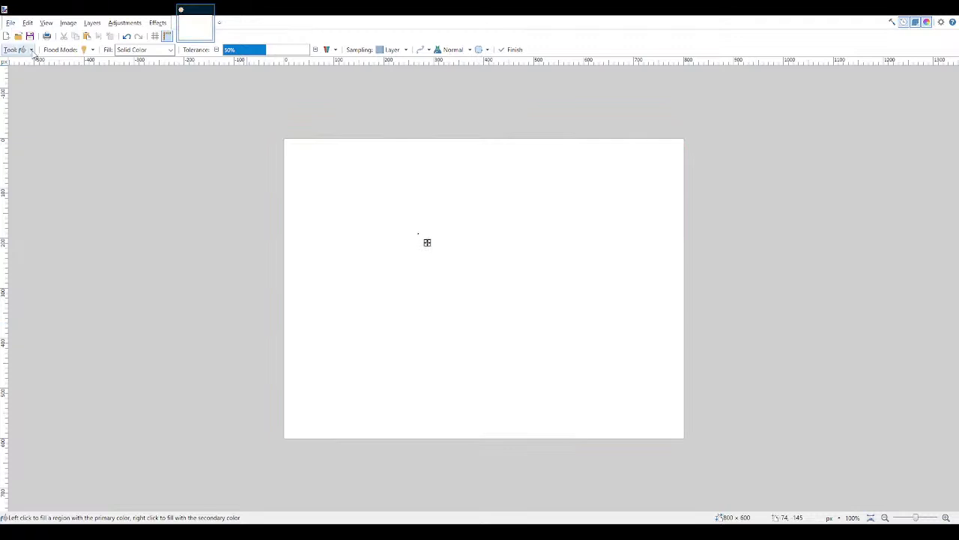
pyautogui.hotkey('ctrl', 'y')
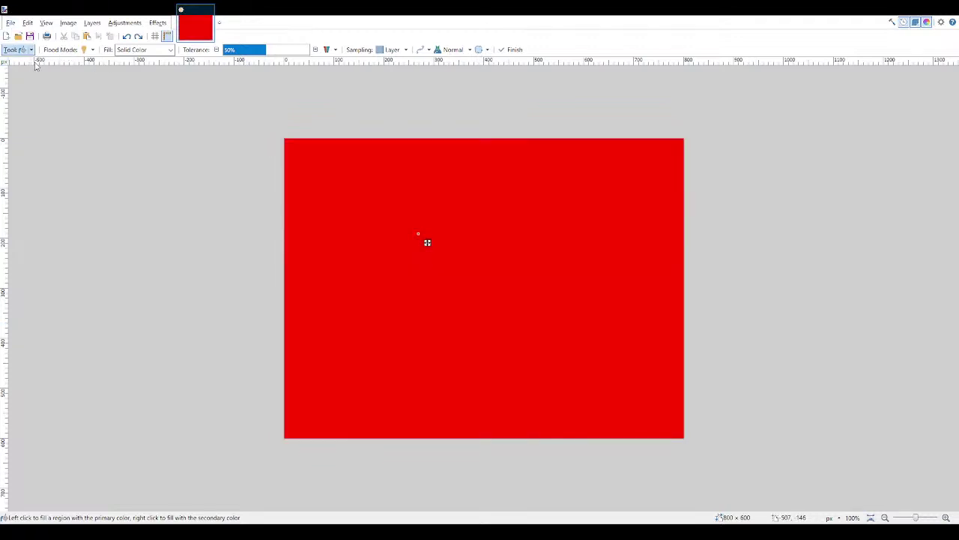
# Step: Paint a white diagonal brush stroke from the canvas's lower-left corner toward the centre, using the Multiply blending mode to extend it
pyautogui.press('b')
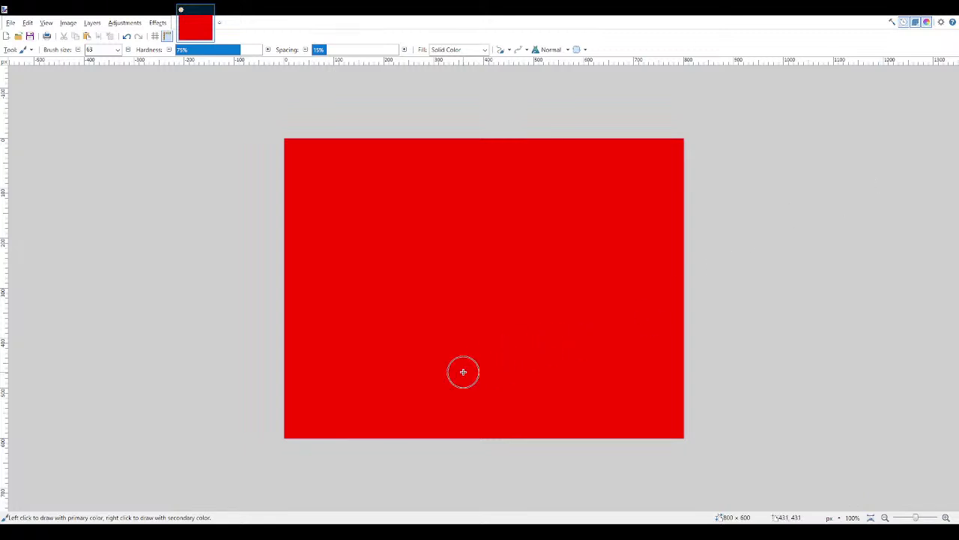
pyautogui.moveTo(297, 430); pyautogui.dragTo(344, 377)
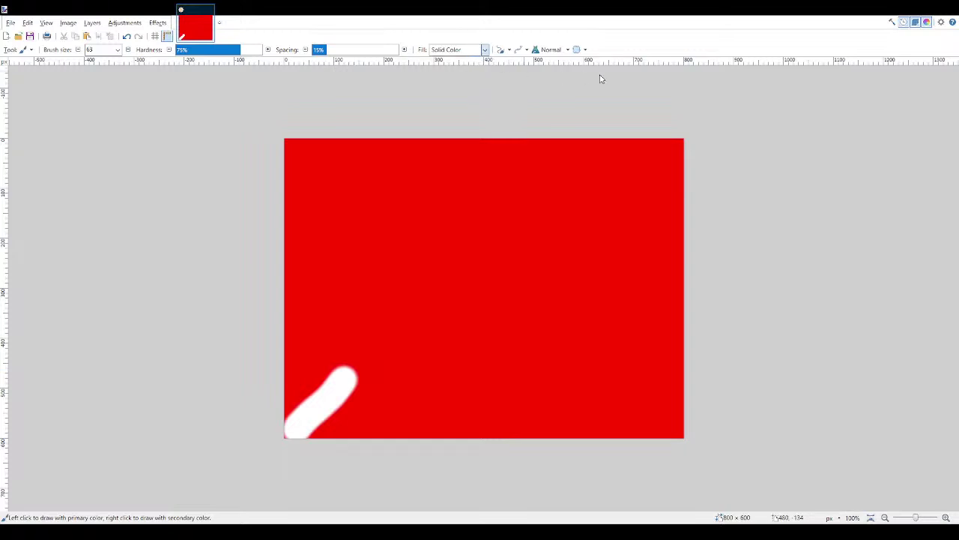
pyautogui.scroll(-1, 548, 51)
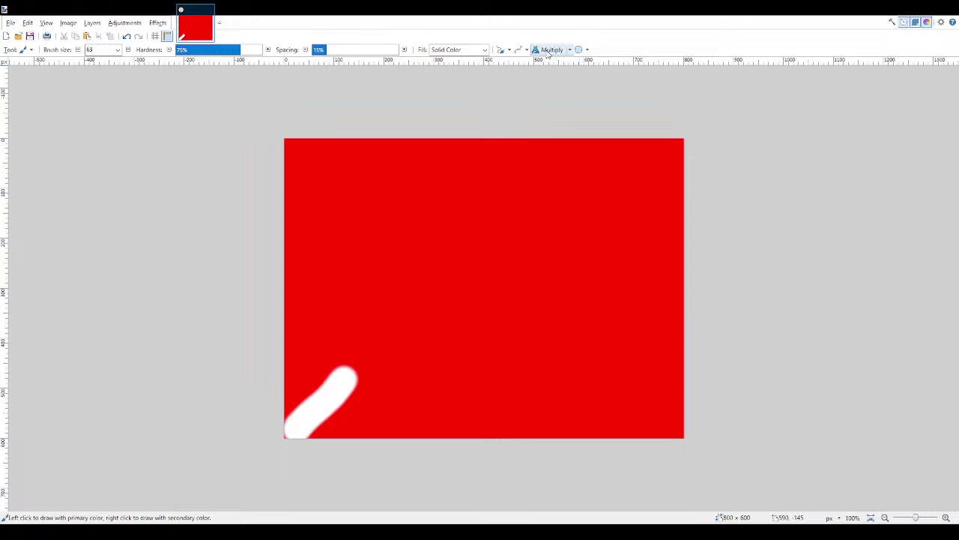
pyautogui.moveTo(326, 400)
pyautogui.mouseDown()
pyautogui.moveTo(396, 343)
pyautogui.moveTo(409, 348)
pyautogui.mouseUp()
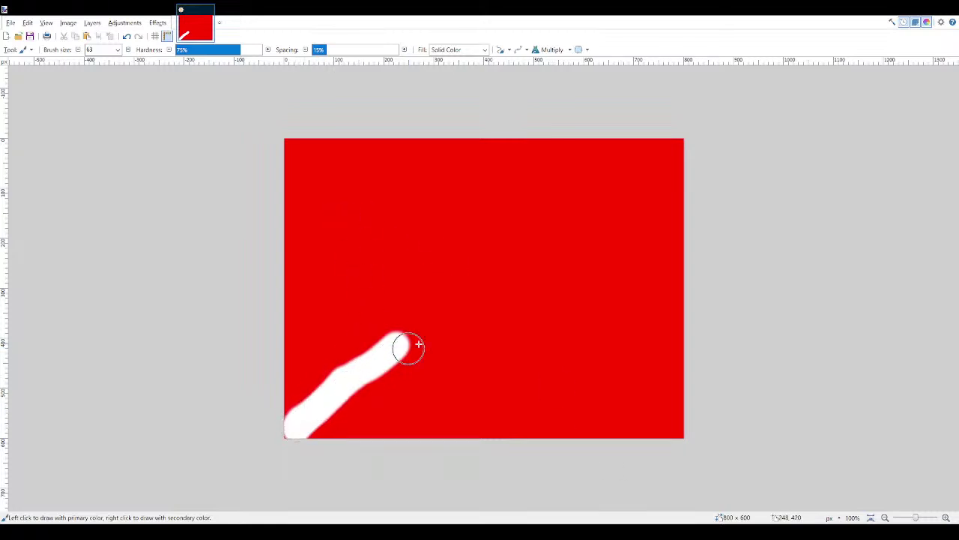
# Step: Paint white diagonal brush strokes inward from the upper-right, upper-left and lower-right corners of the canvas
pyautogui.click(678, 147)
pyautogui.moveTo(677, 147)
pyautogui.mouseDown()
pyautogui.moveTo(643, 178)
pyautogui.moveTo(668, 150)
pyautogui.moveTo(634, 187)
pyautogui.mouseUp()
pyautogui.moveTo(290, 147); pyautogui.dragTo(345, 196)
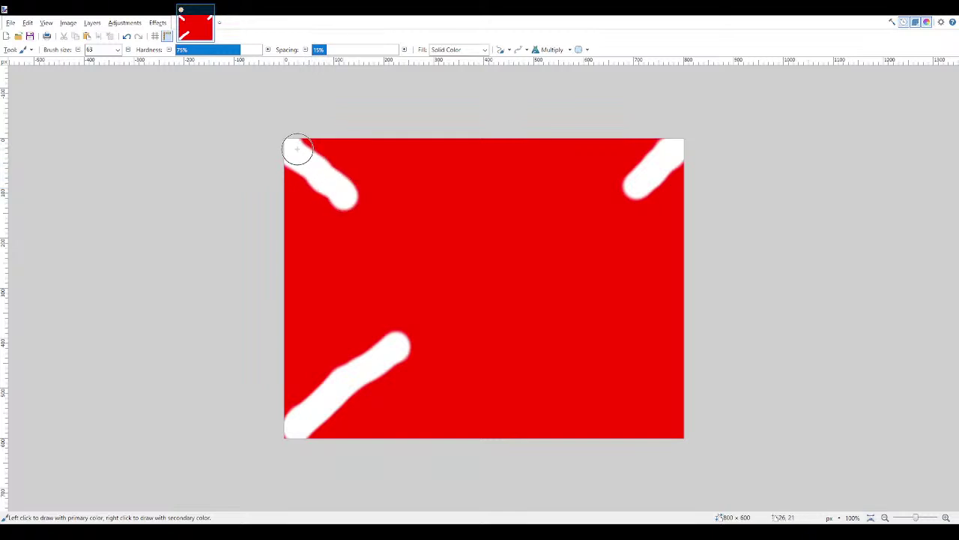
pyautogui.moveTo(296, 150); pyautogui.dragTo(300, 153)
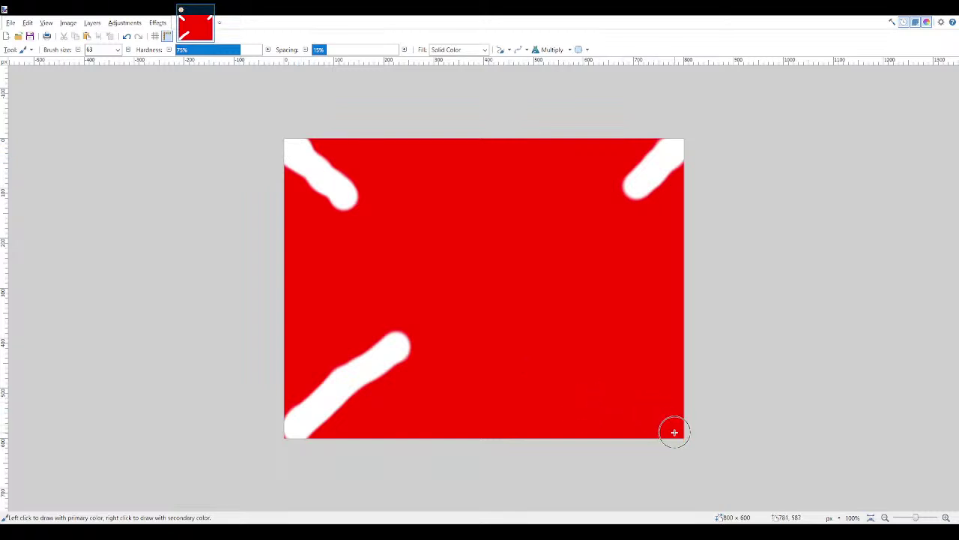
pyautogui.moveTo(674, 432); pyautogui.dragTo(616, 369)
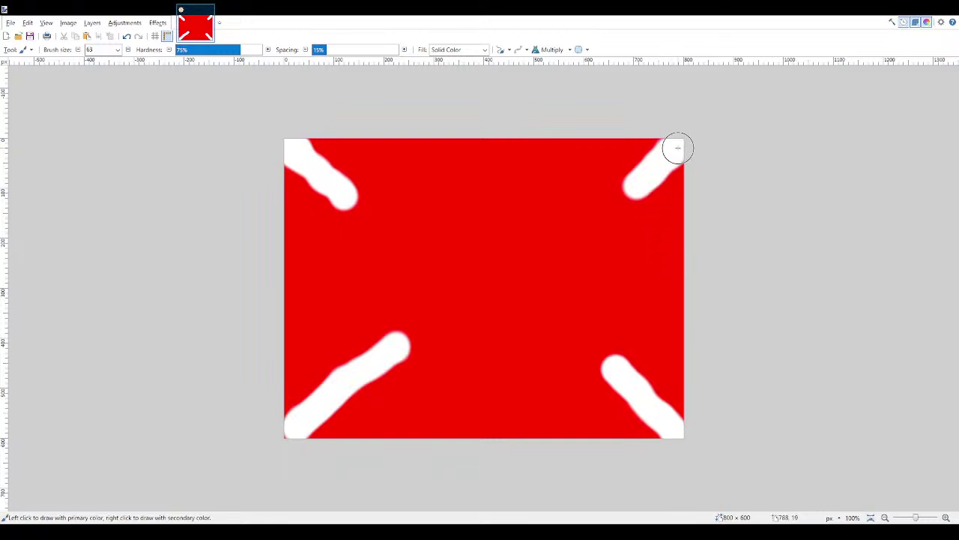
# Step: Reduce the brush size to 28 and set its blending mode to Normal
pyautogui.press('[')
pyautogui.press('[')
pyautogui.press('[')
pyautogui.press('[')
pyautogui.press('[')
pyautogui.click(565, 52)
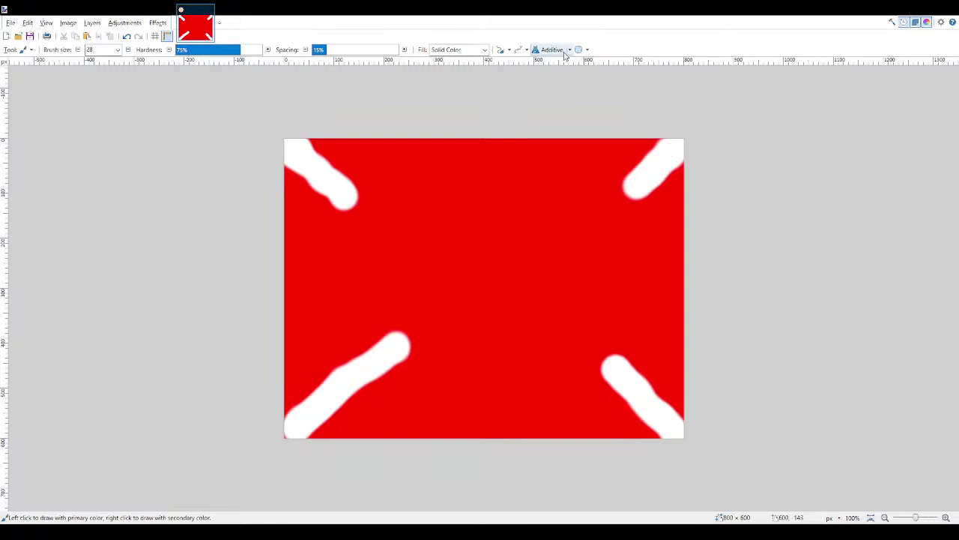
pyautogui.scroll(-1, 567, 54)
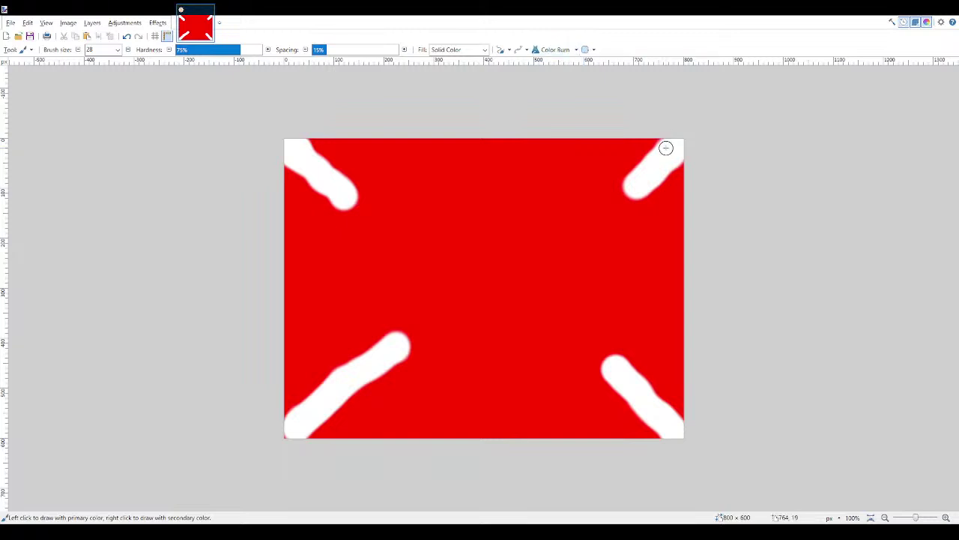
pyautogui.scroll(-1, 565, 51)
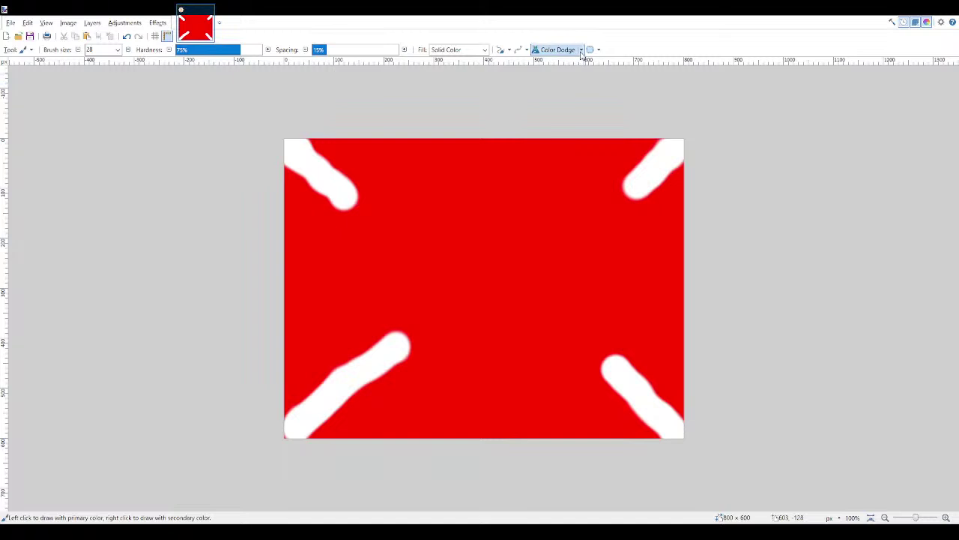
pyautogui.scroll(4, 572, 54)
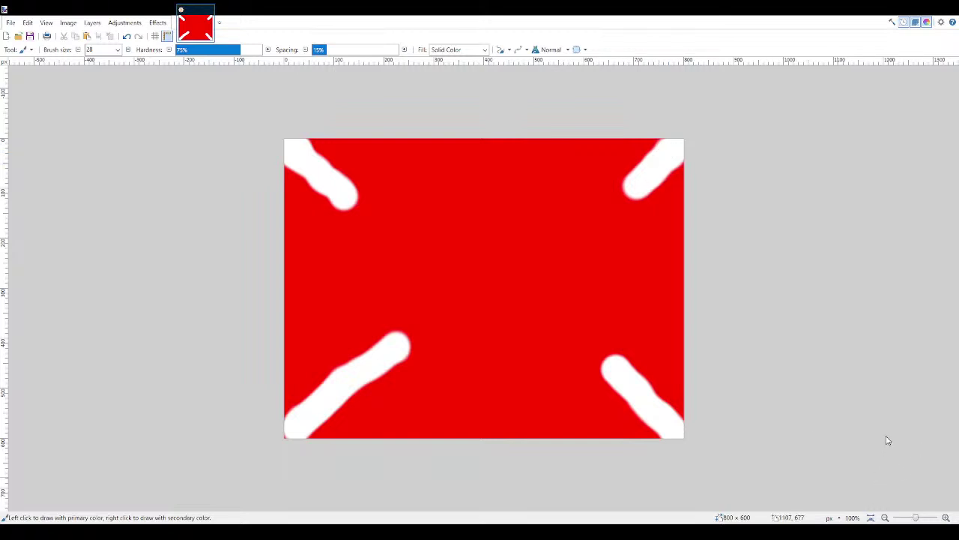
pyautogui.moveTo(652, 168); pyautogui.dragTo(671, 153)
pyautogui.hotkey('ctrl', 'z')
pyautogui.moveTo(651, 168); pyautogui.dragTo(673, 149)
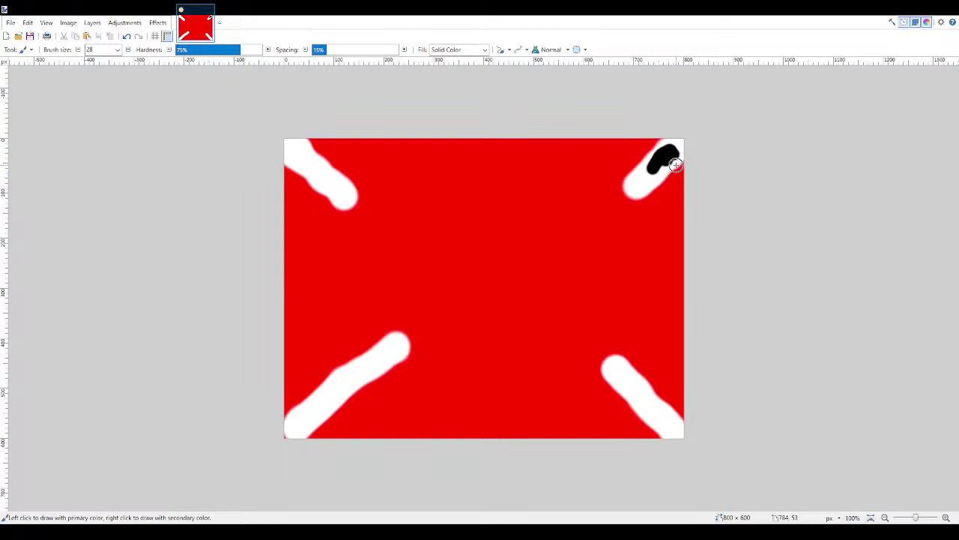
pyautogui.hotkey('ctrl', 'z')
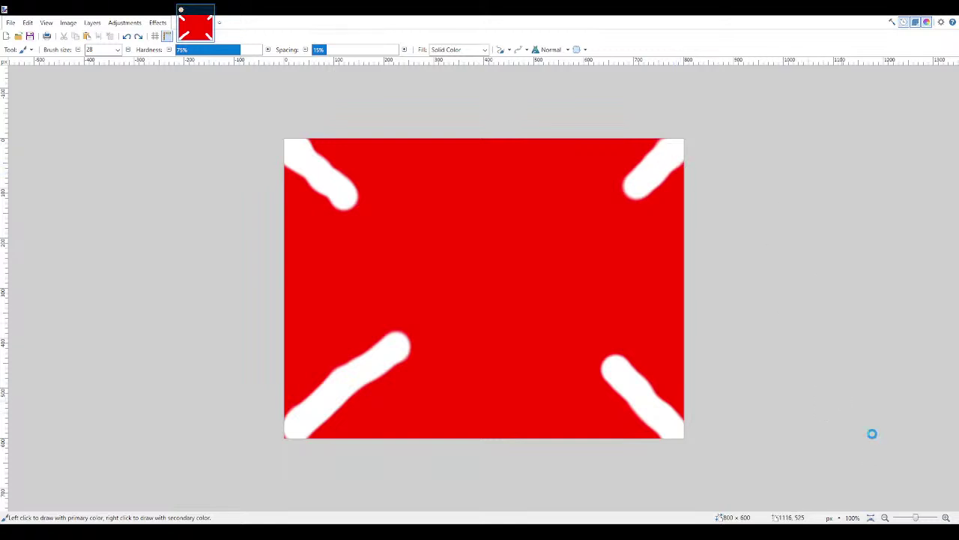
pyautogui.hotkey('ctrl', 'y')
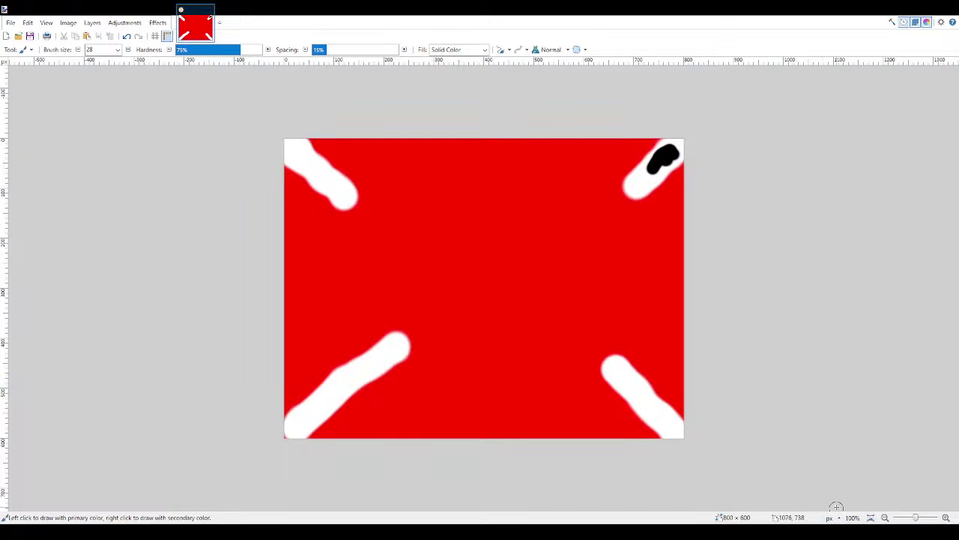
pyautogui.hotkey('ctrl', 'z')
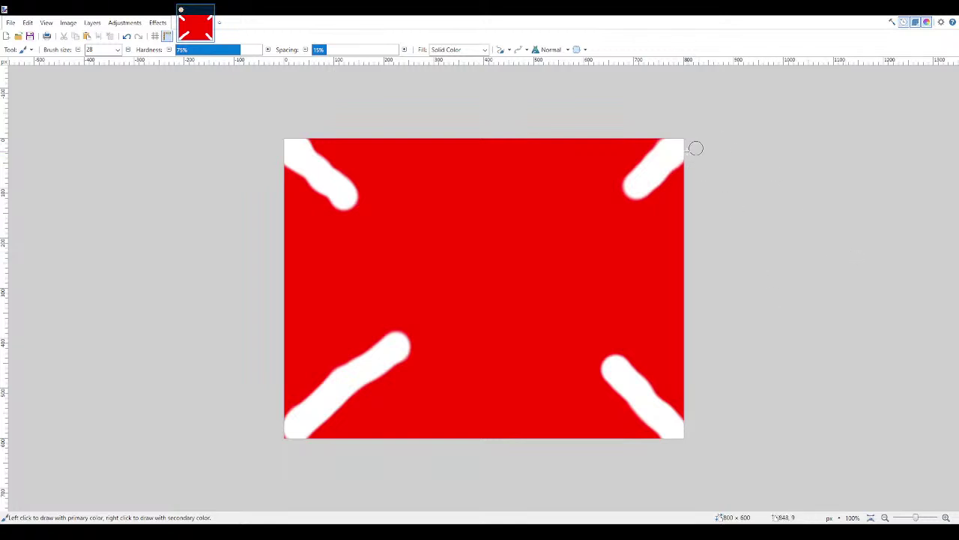
# Step: Paint a black stroke along the middle of each of the four white corner strokes
pyautogui.click(672, 151)
pyautogui.moveTo(672, 151); pyautogui.dragTo(643, 178)
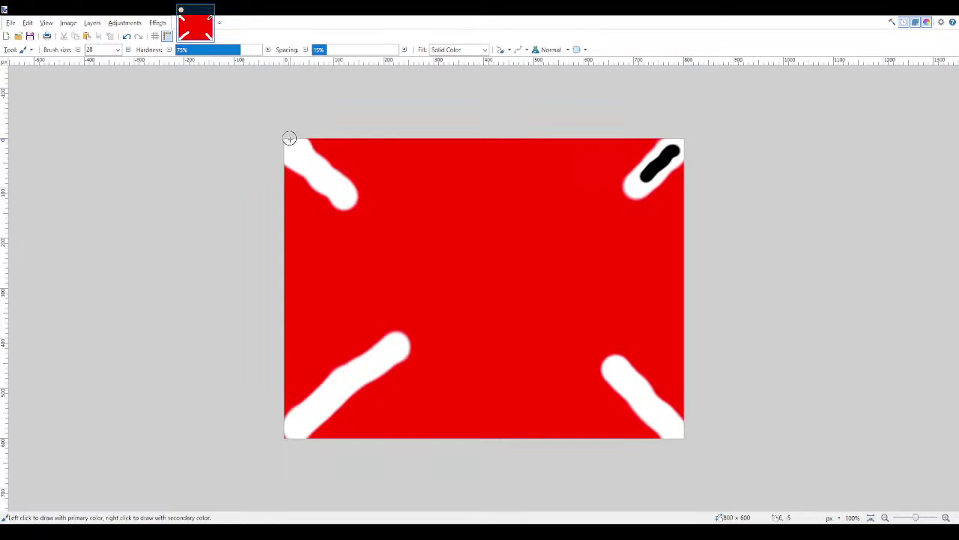
pyautogui.moveTo(300, 149); pyautogui.dragTo(334, 183)
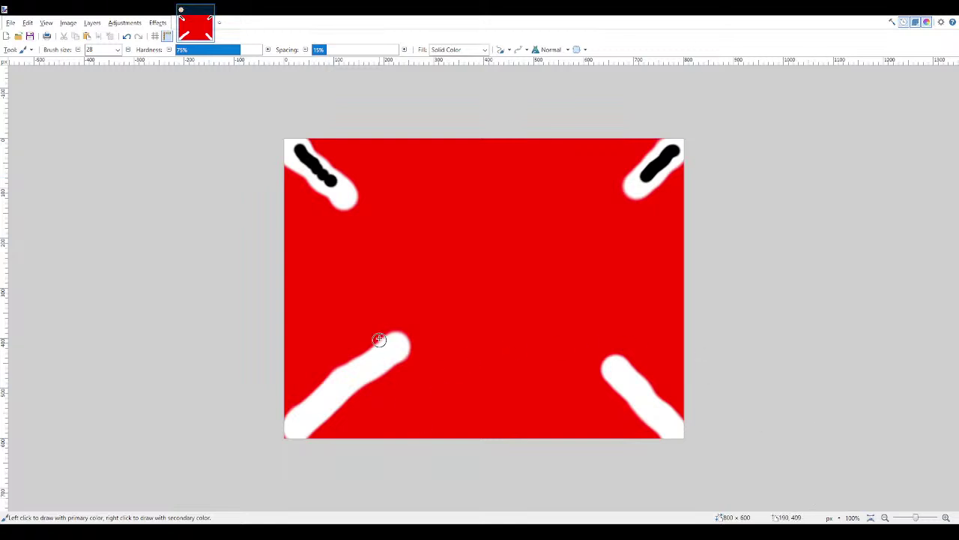
pyautogui.moveTo(396, 346); pyautogui.dragTo(296, 415)
pyautogui.hotkey('ctrl', 'z')
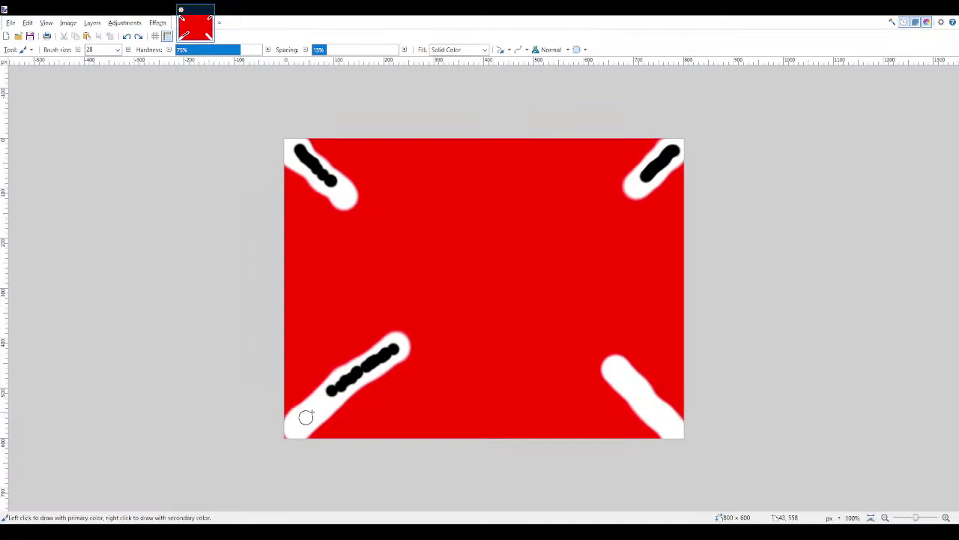
pyautogui.moveTo(372, 374)
pyautogui.mouseDown()
pyautogui.moveTo(397, 353)
pyautogui.moveTo(357, 369)
pyautogui.moveTo(300, 424)
pyautogui.mouseUp()
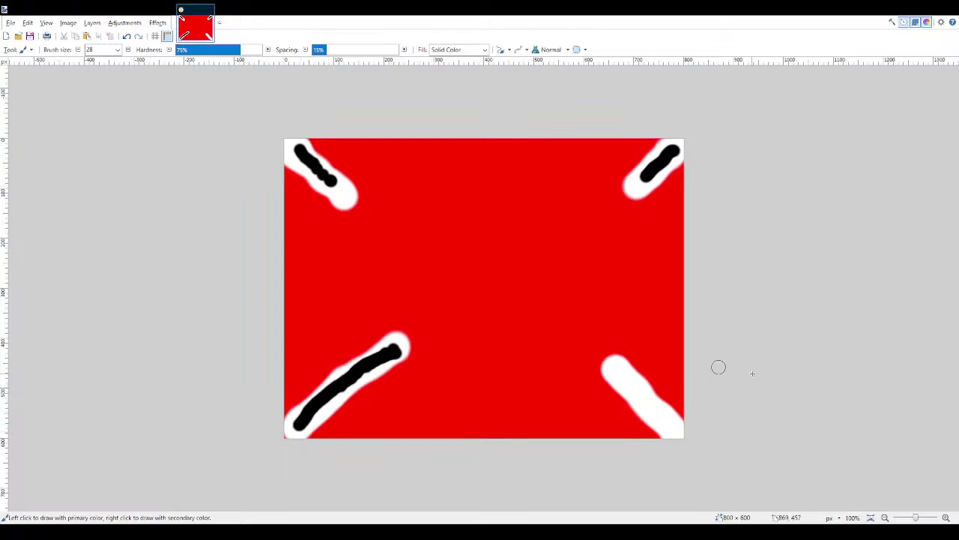
pyautogui.moveTo(615, 367); pyautogui.dragTo(673, 432)
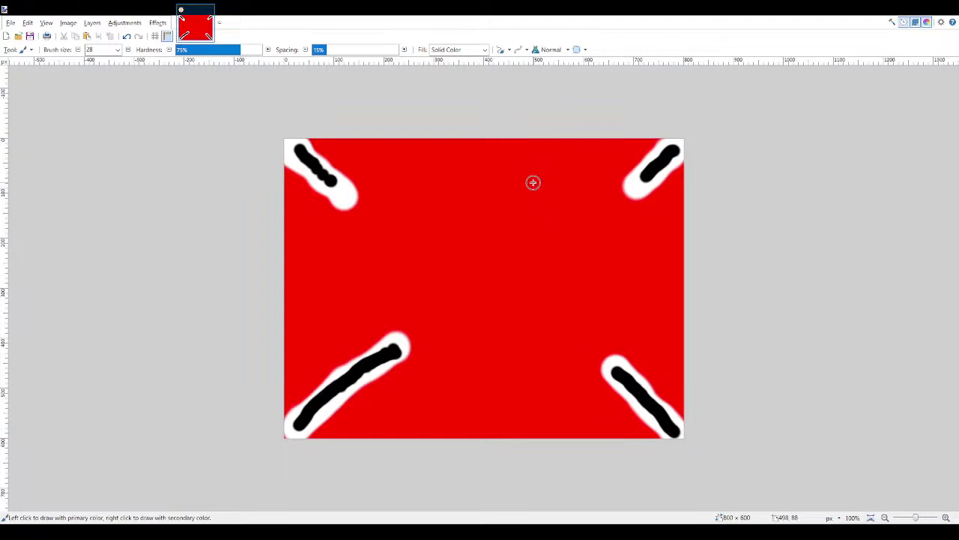
pyautogui.press('[')
pyautogui.press('[')
pyautogui.press('[')
pyautogui.press('[')
pyautogui.press('[')
pyautogui.press('[')
pyautogui.press('[')
pyautogui.press('[')
pyautogui.press('[')
pyautogui.press('[')
pyautogui.press(']')
pyautogui.press(']')
pyautogui.press(']')
pyautogui.press(']')
pyautogui.press(']')
pyautogui.press(']')
pyautogui.press(']')
pyautogui.press(']')
pyautogui.press(']')
pyautogui.press(']')
pyautogui.moveTo(511, 188)
pyautogui.mouseDown()
pyautogui.moveTo(487, 189)
pyautogui.moveTo(471, 236)
pyautogui.moveTo(479, 291)
pyautogui.moveTo(521, 291)
pyautogui.moveTo(540, 262)
pyautogui.moveTo(526, 249)
pyautogui.mouseUp()
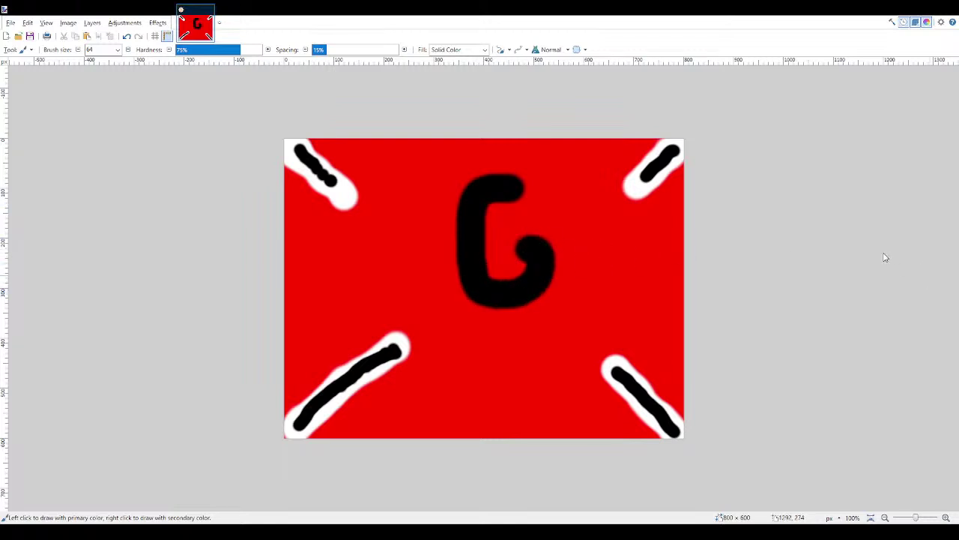
pyautogui.press('[')
pyautogui.press('[')
pyautogui.press('[')
pyautogui.press('[')
pyautogui.click(501, 188)
pyautogui.moveTo(501, 189)
pyautogui.mouseDown()
pyautogui.moveTo(477, 204)
pyautogui.moveTo(486, 288)
pyautogui.moveTo(511, 295)
pyautogui.moveTo(530, 287)
pyautogui.moveTo(544, 253)
pyautogui.moveTo(534, 252)
pyautogui.mouseUp()
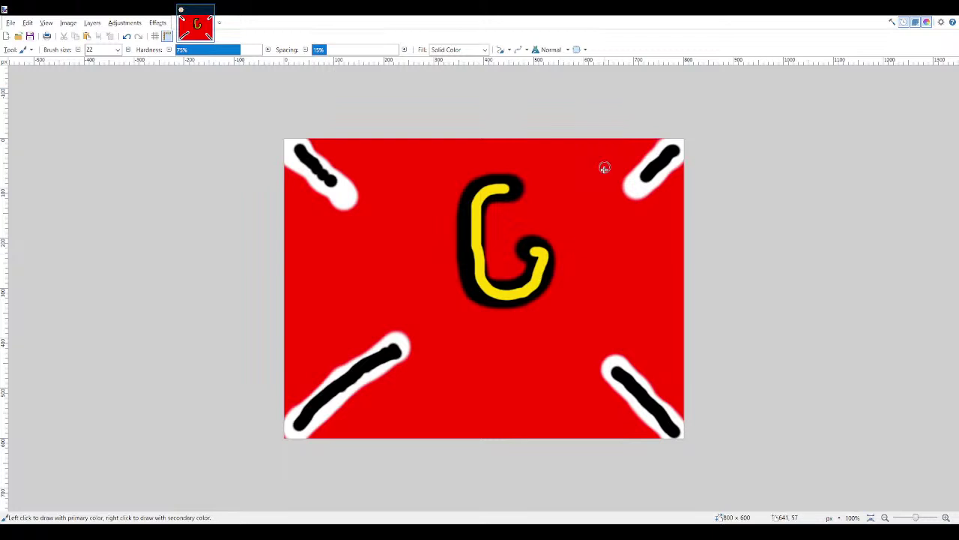
pyautogui.hotkey('ctrl', 'z')
pyautogui.hotkey('ctrl', 'z')
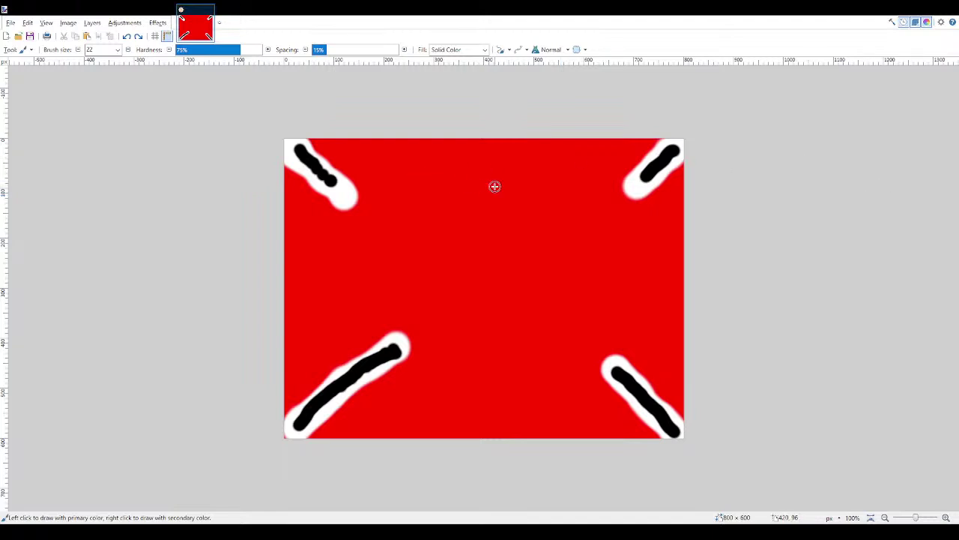
pyautogui.moveTo(513, 184); pyautogui.dragTo(505, 184)
pyautogui.click(499, 182)
pyautogui.moveTo(508, 183)
pyautogui.mouseDown()
pyautogui.moveTo(481, 191)
pyautogui.moveTo(466, 226)
pyautogui.moveTo(471, 251)
pyautogui.moveTo(516, 258)
pyautogui.mouseUp()
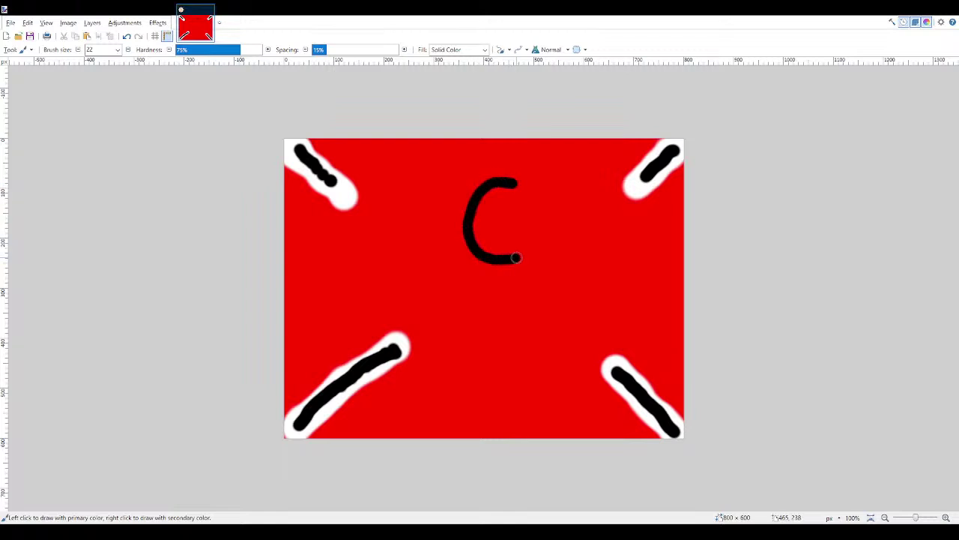
pyautogui.hotkey('ctrl', 'z')
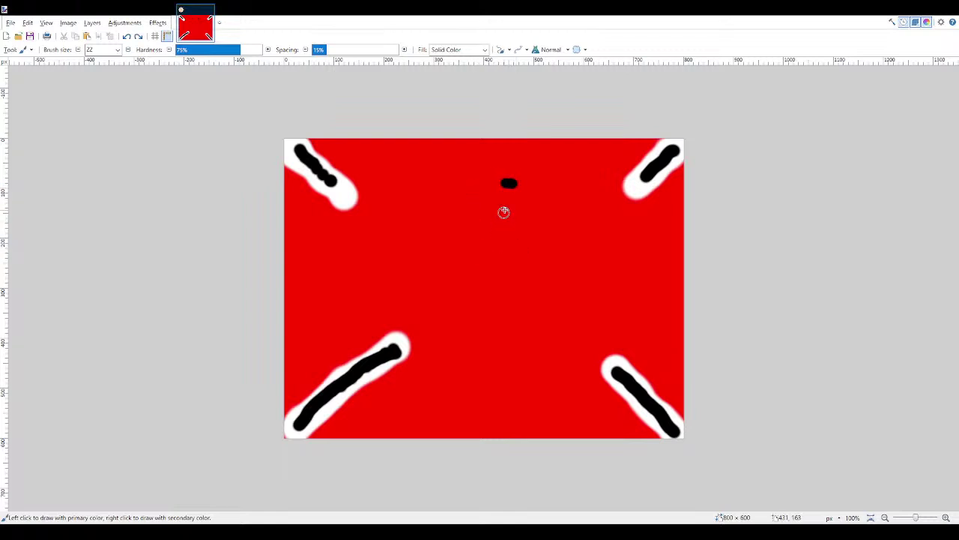
# Step: Enlarge the brush and paint a thick black capital E in the upper middle of the red canvas
pyautogui.moveTo(508, 182); pyautogui.dragTo(464, 185)
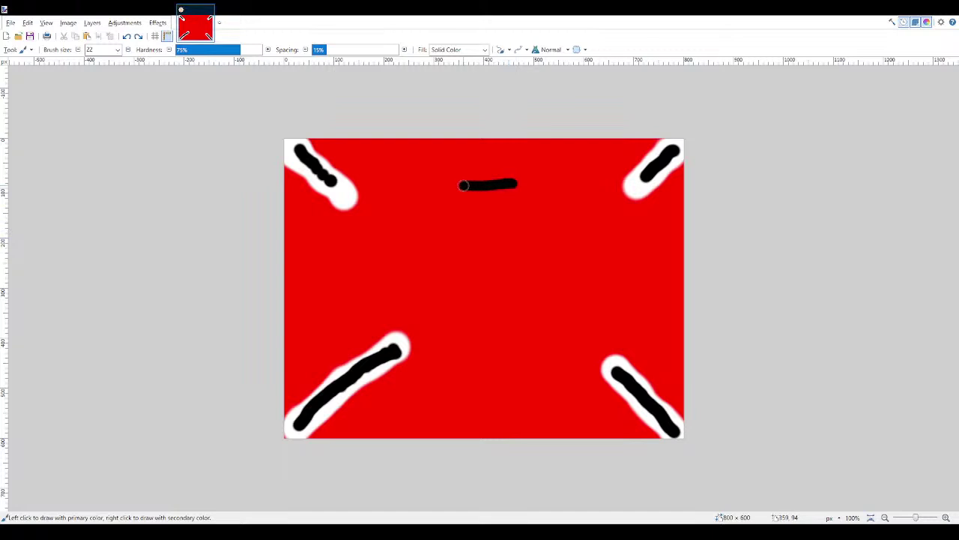
pyautogui.press(']')
pyautogui.press(']')
pyautogui.press(']')
pyautogui.press(']')
pyautogui.press(']')
pyautogui.press(']')
pyautogui.press(']')
pyautogui.press(']')
pyautogui.press(']')
pyautogui.press(']')
pyautogui.press(']')
pyautogui.press(']')
pyautogui.press(']')
pyautogui.press(']')
pyautogui.press(']')
pyautogui.press(']')
pyautogui.press(']')
pyautogui.press(']')
pyautogui.press(']')
pyautogui.press(']')
pyautogui.press(']')
pyautogui.moveTo(512, 187)
pyautogui.mouseDown()
pyautogui.moveTo(462, 188)
pyautogui.moveTo(464, 241)
pyautogui.moveTo(516, 238)
pyautogui.mouseUp()
pyautogui.moveTo(462, 252)
pyautogui.mouseDown()
pyautogui.moveTo(466, 289)
pyautogui.moveTo(522, 287)
pyautogui.mouseUp()
# Step: Reduce the brush size to 22 and paint a yellow capital E on top of the black one
pyautogui.press('[')
pyautogui.press('[')
pyautogui.press('[')
pyautogui.press('[')
pyautogui.press('[')
pyautogui.press('[')
pyautogui.press('[')
pyautogui.press('[')
pyautogui.press('[')
pyautogui.press('[')
pyautogui.press('[')
pyautogui.press('[')
pyautogui.press('[')
pyautogui.press('[')
pyautogui.press('[')
pyautogui.press('[')
pyautogui.press('[')
pyautogui.press('[')
pyautogui.press('[')
pyautogui.press('[')
pyautogui.moveTo(510, 184)
pyautogui.mouseDown()
pyautogui.moveTo(457, 188)
pyautogui.moveTo(456, 207)
pyautogui.moveTo(464, 239)
pyautogui.moveTo(512, 238)
pyautogui.moveTo(462, 256)
pyautogui.moveTo(466, 285)
pyautogui.moveTo(517, 286)
pyautogui.mouseUp()
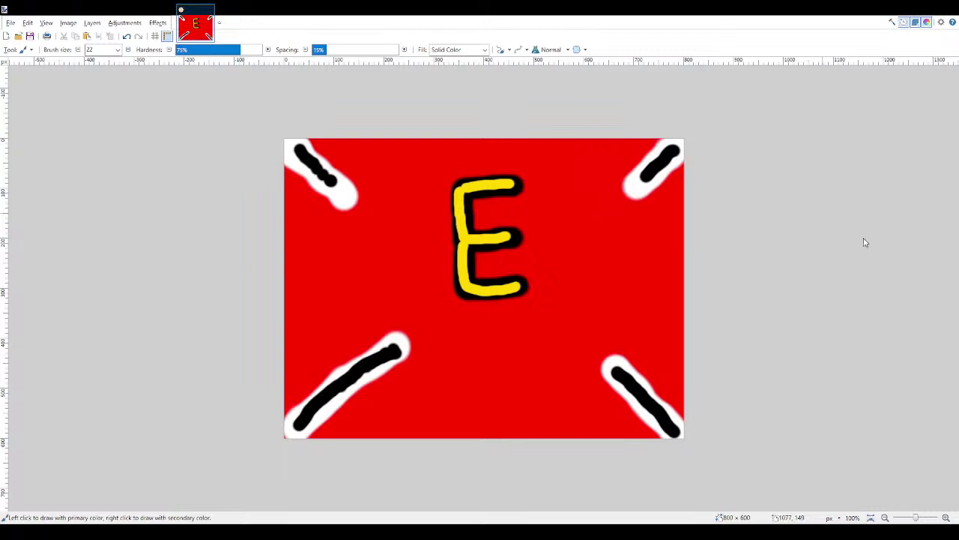
# Step: Paint a black circle outline about 145 px wide on the red area beside the open back of the letter E
pyautogui.moveTo(368, 229)
pyautogui.mouseDown()
pyautogui.moveTo(329, 247)
pyautogui.moveTo(327, 272)
pyautogui.moveTo(341, 287)
pyautogui.moveTo(368, 289)
pyautogui.moveTo(384, 275)
pyautogui.moveTo(374, 231)
pyautogui.mouseUp()
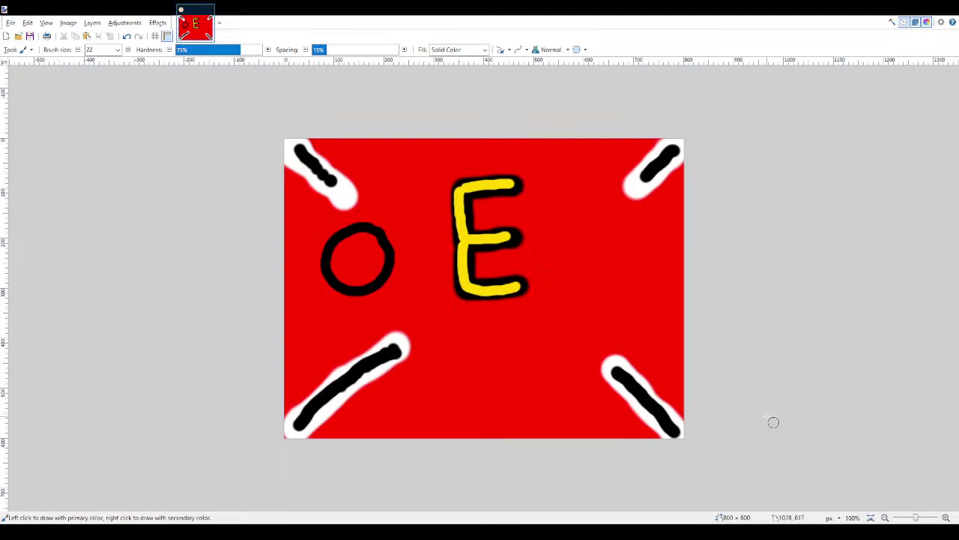
# Step: Replace the black circle with a smaller one about 120 px wide and paint a black horizontal band across it
pyautogui.hotkey('ctrl', 'z')
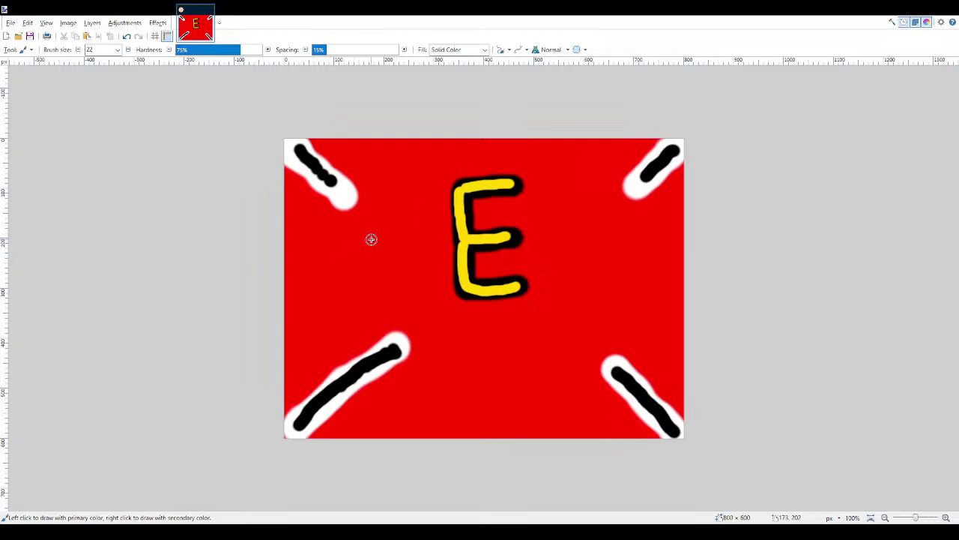
pyautogui.moveTo(370, 227)
pyautogui.mouseDown()
pyautogui.moveTo(345, 241)
pyautogui.moveTo(343, 276)
pyautogui.moveTo(371, 280)
pyautogui.moveTo(389, 261)
pyautogui.moveTo(371, 230)
pyautogui.mouseUp()
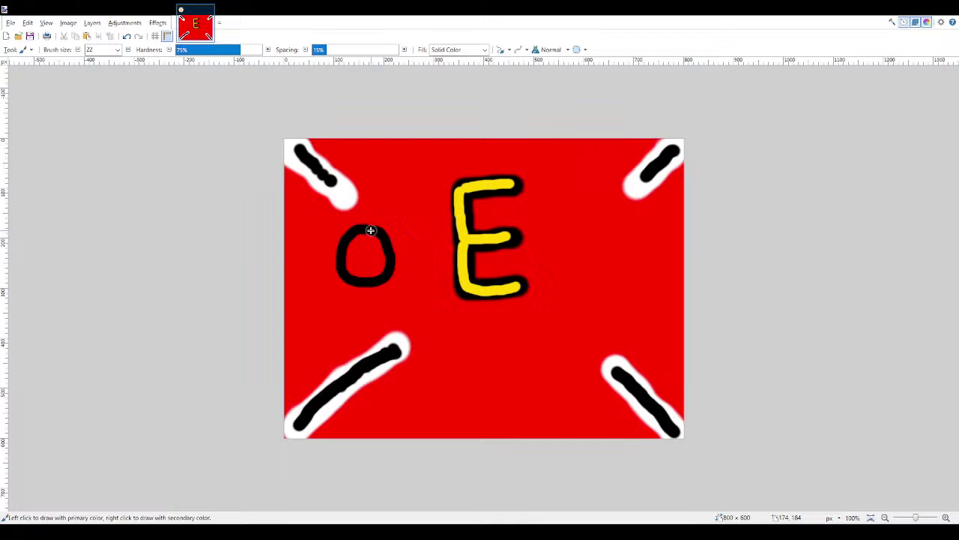
pyautogui.click(346, 255)
pyautogui.moveTo(345, 255); pyautogui.dragTo(376, 253)
# Step: Paint a white dot at the middle of the circle's black band and fill the circle's lower half with white
pyautogui.press(']')
pyautogui.press(']')
pyautogui.press(']')
pyautogui.press(']')
pyautogui.press(']')
pyautogui.press(']')
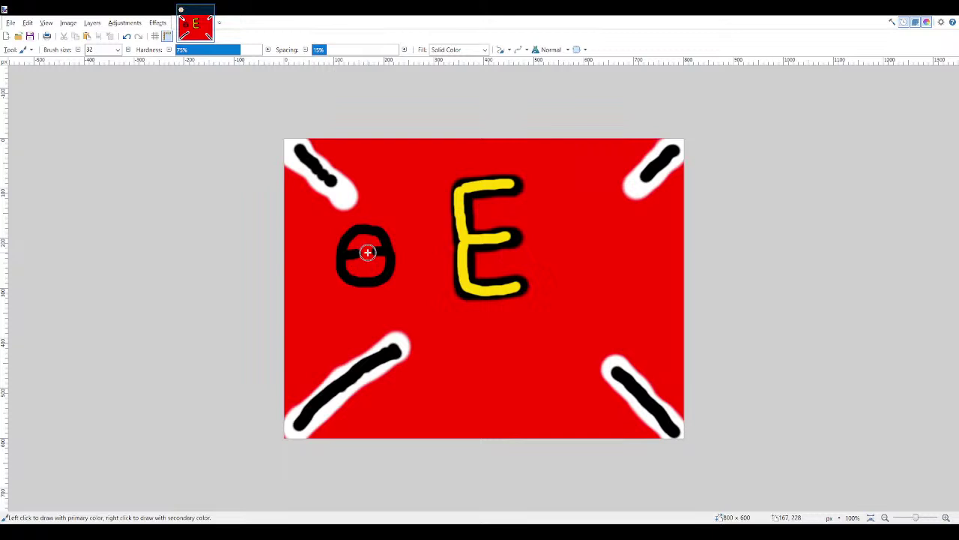
pyautogui.press('[')
pyautogui.press('[')
pyautogui.press('[')
pyautogui.moveTo(380, 259)
pyautogui.mouseDown()
pyautogui.moveTo(343, 266)
pyautogui.moveTo(377, 275)
pyautogui.moveTo(387, 260)
pyautogui.moveTo(356, 264)
pyautogui.mouseUp()
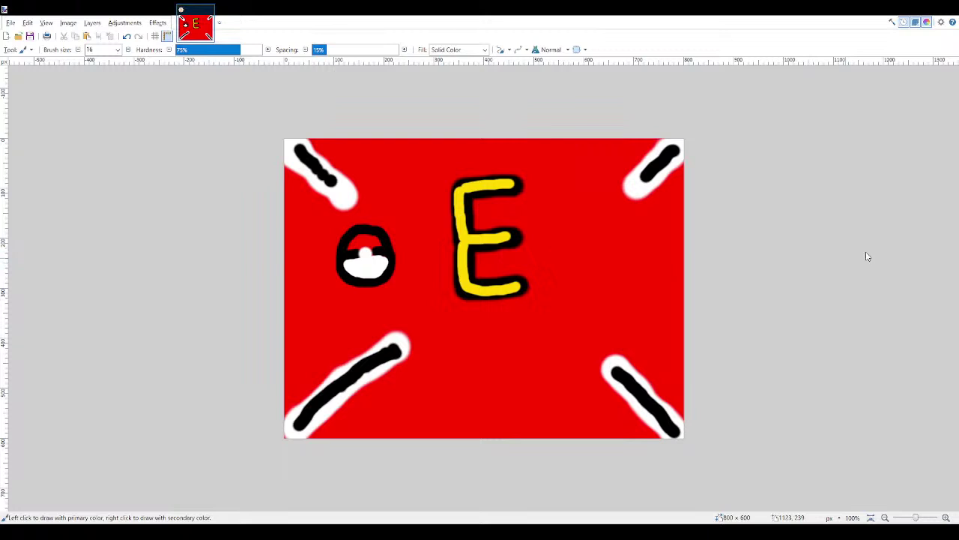
# Step: Reduce the brush size and paint a small black dot in the centre of the ball's white button
pyautogui.press('[')
pyautogui.press('[')
pyautogui.press('[')
pyautogui.press('[')
pyautogui.press('[')
pyautogui.press('[')
pyautogui.press('[')
pyautogui.press('[')
pyautogui.press('[')
pyautogui.press('[')
pyautogui.press('[')
pyautogui.press('[')
pyautogui.press('[')
pyautogui.press('[')
pyautogui.press('[')
pyautogui.press(']')
pyautogui.press(']')
pyautogui.press(']')
pyautogui.press(']')
pyautogui.press(']')
pyautogui.press(']')
pyautogui.press(']')
pyautogui.press(']')
pyautogui.press(']')
pyautogui.press(']')
pyautogui.press(']')
pyautogui.click(365, 253)
# Step: Enlarge the brush and paint a solid yellow disc about 120 px wide on the opposite side of the letter E from the ball
pyautogui.press(']')
pyautogui.press(']')
pyautogui.press(']')
pyautogui.press(']')
pyautogui.press(']')
pyautogui.press(']')
pyautogui.press(']')
pyautogui.press(']')
pyautogui.press(']')
pyautogui.press(']')
pyautogui.press(']')
pyautogui.press(']')
pyautogui.press(']')
pyautogui.press(']')
pyautogui.press(']')
pyautogui.press(']')
pyautogui.press(']')
pyautogui.click(608, 230)
pyautogui.moveTo(603, 228)
pyautogui.mouseDown()
pyautogui.moveTo(600, 252)
pyautogui.moveTo(622, 240)
pyautogui.moveTo(610, 225)
pyautogui.moveTo(591, 258)
pyautogui.moveTo(621, 253)
pyautogui.moveTo(621, 226)
pyautogui.moveTo(606, 229)
pyautogui.moveTo(613, 247)
pyautogui.moveTo(617, 235)
pyautogui.moveTo(600, 231)
pyautogui.mouseUp()
# Step: Reduce the brush size to 26 and paint two yellow ears with black tips on the yellow disc
pyautogui.press('[')
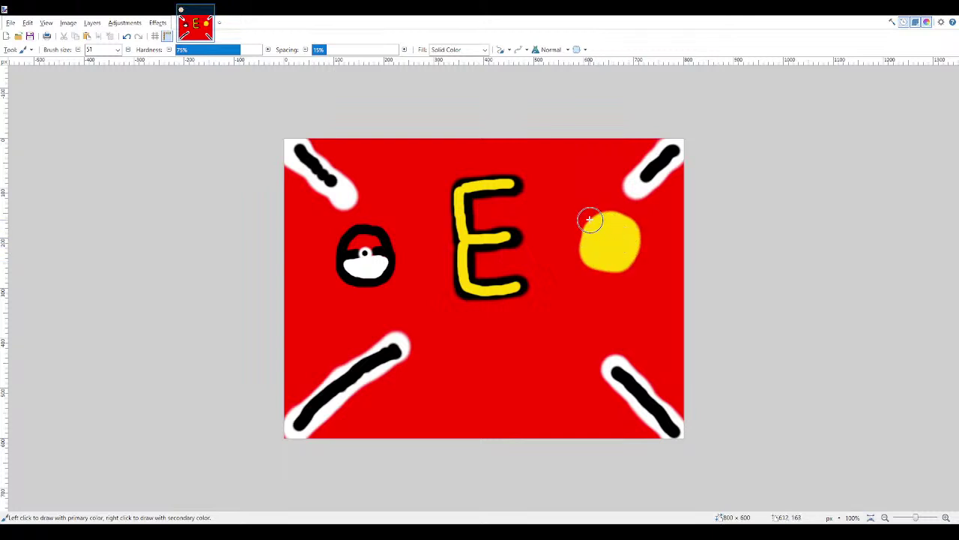
pyautogui.press('[')
pyautogui.press('[')
pyautogui.press('[')
pyautogui.press('[')
pyautogui.press('[')
pyautogui.press('[')
pyautogui.press('[')
pyautogui.press('[')
pyautogui.press('[')
pyautogui.press('[')
pyautogui.press('[')
pyautogui.press('[')
pyautogui.press('[')
pyautogui.press('[')
pyautogui.press('[')
pyautogui.press('[')
pyautogui.press('[')
pyautogui.press('[')
pyautogui.press('[')
pyautogui.press('[')
pyautogui.click(583, 215)
pyautogui.moveTo(630, 217); pyautogui.dragTo(631, 214)
pyautogui.click(579, 208)
pyautogui.click(636, 210)
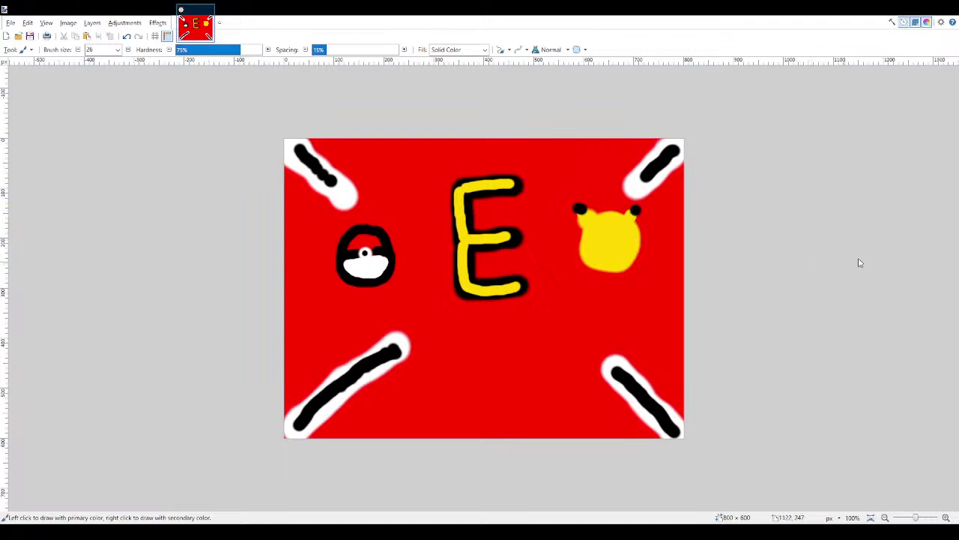
# Step: Paint two eye dots on the yellow head and reduce the brush size to 13
pyautogui.click(596, 231)
pyautogui.click(628, 234)
pyautogui.press('[')
pyautogui.press('[')
pyautogui.press('[')
# Step: Undo all the strokes of the yellow head, including its eyes and ears
pyautogui.hotkey('ctrl', 'z')
pyautogui.hotkey('ctrl', 'z')
pyautogui.hotkey('ctrl', 'z')
pyautogui.hotkey('ctrl', 'z')
pyautogui.hotkey('ctrl', 'z')
pyautogui.hotkey('ctrl', 'z')
pyautogui.hotkey('ctrl', 'z')
pyautogui.hotkey('ctrl', 'z')
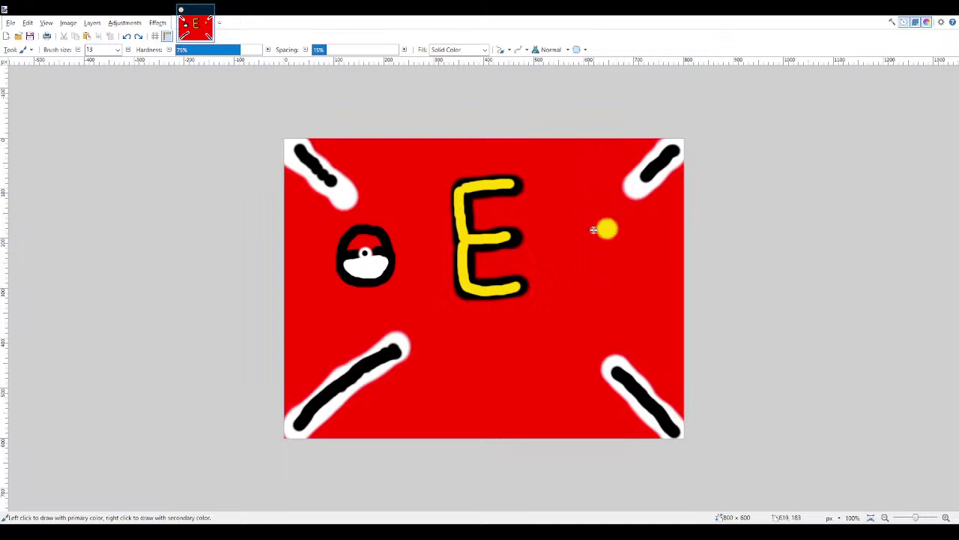
pyautogui.hotkey('ctrl', 'z')
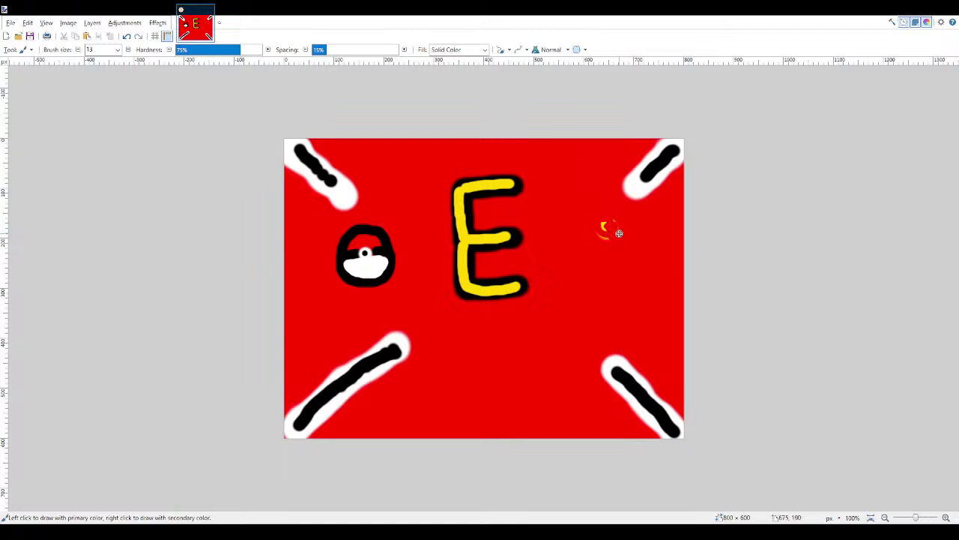